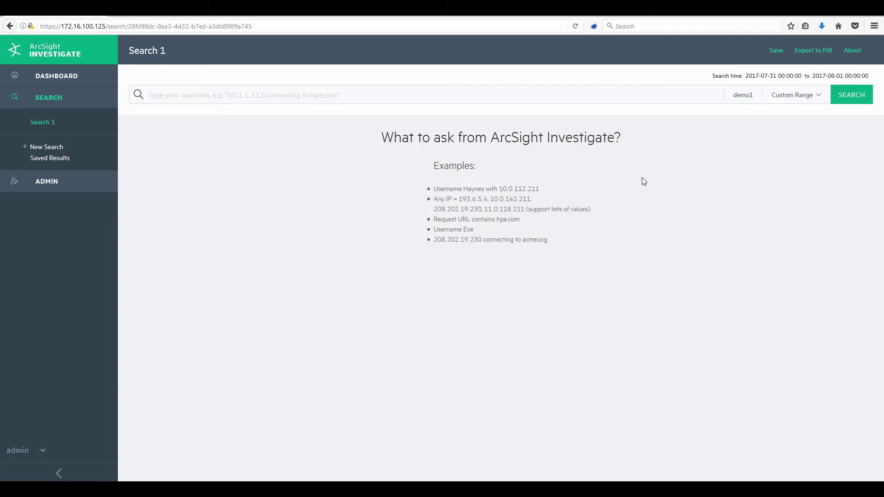
Step: Enter johnz as the search query
click(611, 93)
text(j)
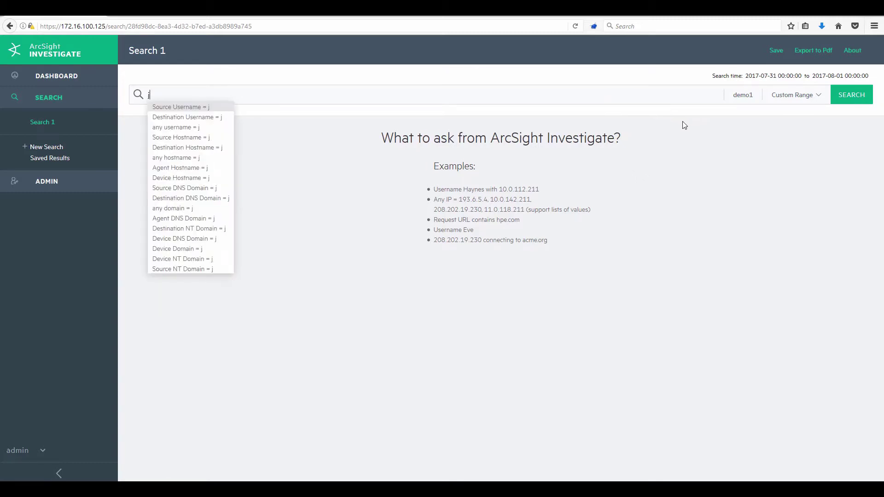
text(ohn)
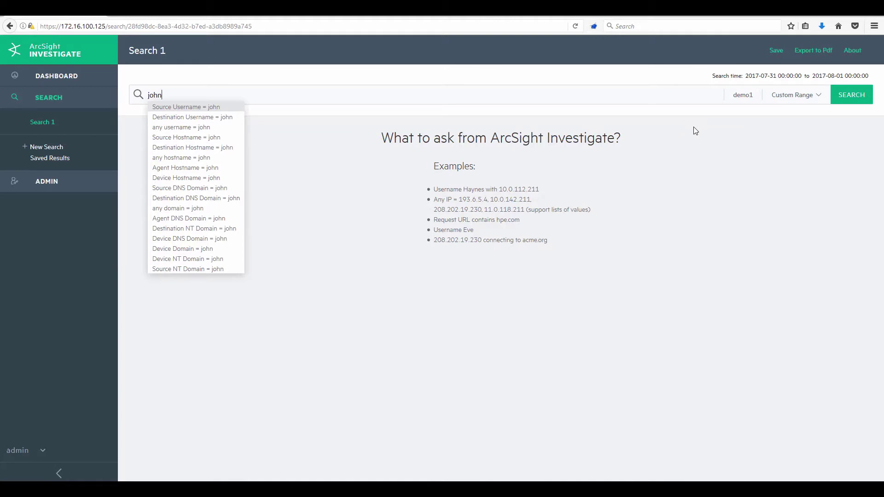
text(z)
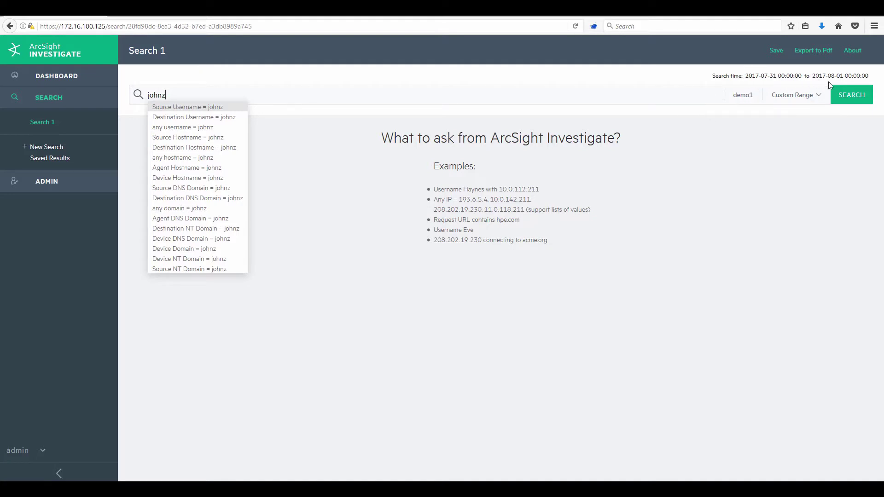
Step: Run the johnz search, returning 21,313 matching events
click(849, 99)
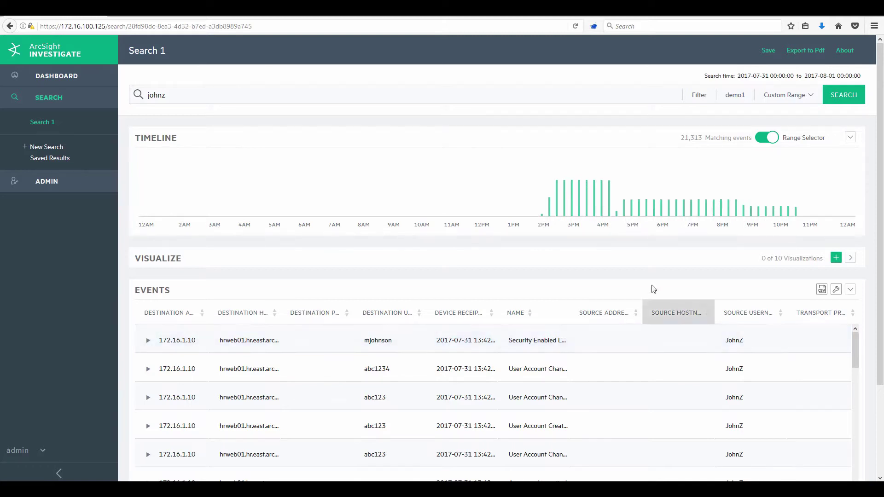
click(610, 205)
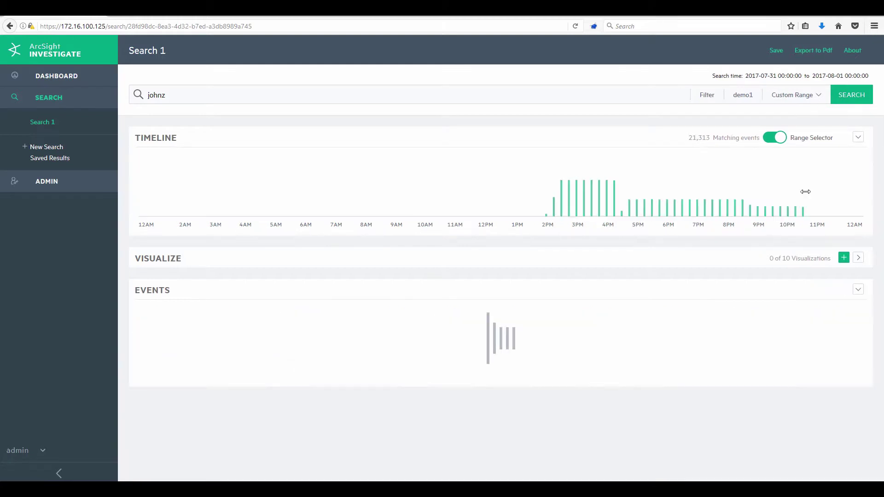
drag(621, 193, 639, 211)
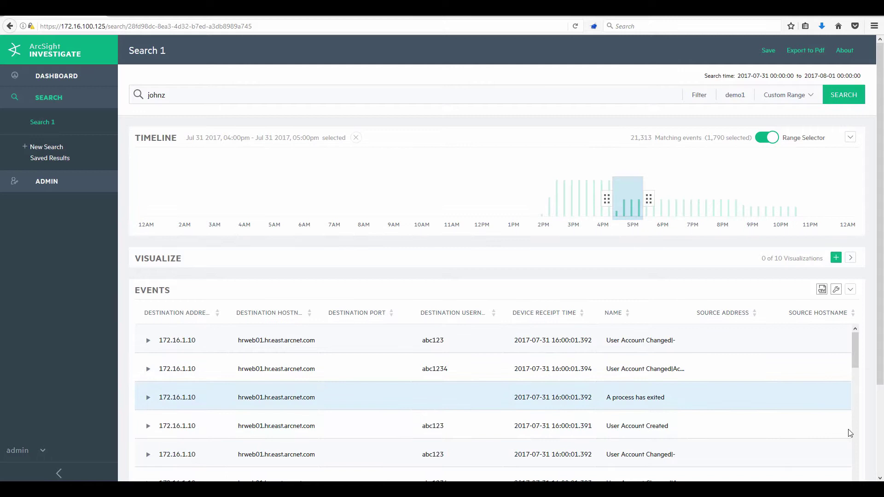
click(879, 469)
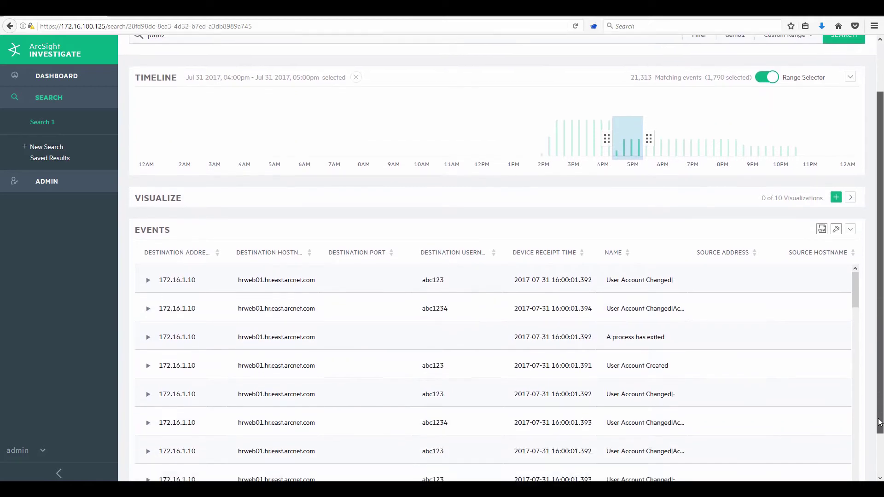
mouse_move(633, 463)
mouse_down()
mouse_move(817, 462)
mouse_move(637, 463)
mouse_up()
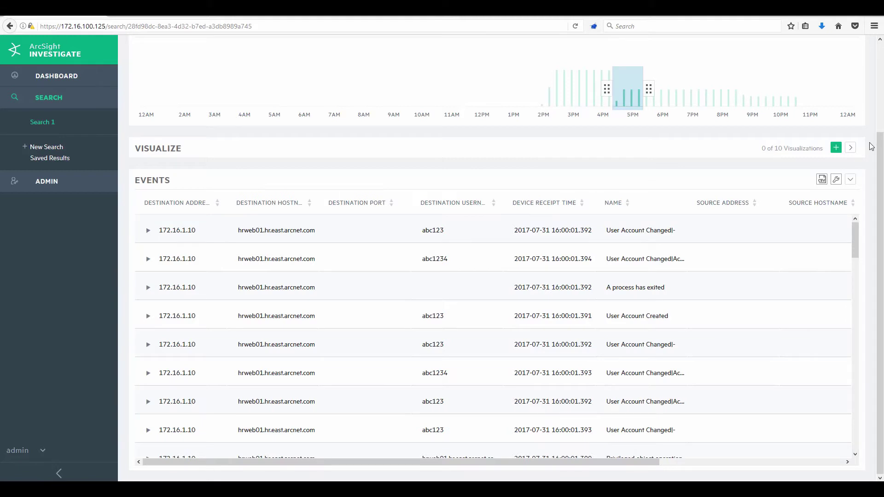
scroll(873, 147, up, 2)
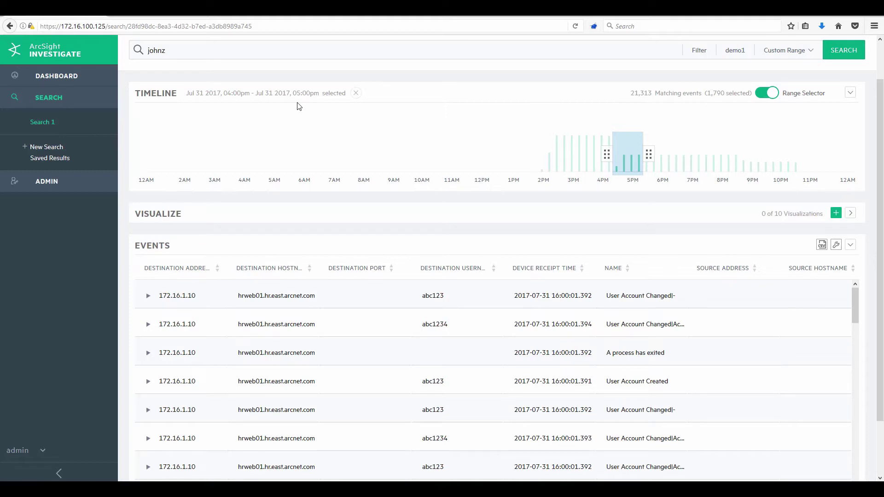
click(355, 93)
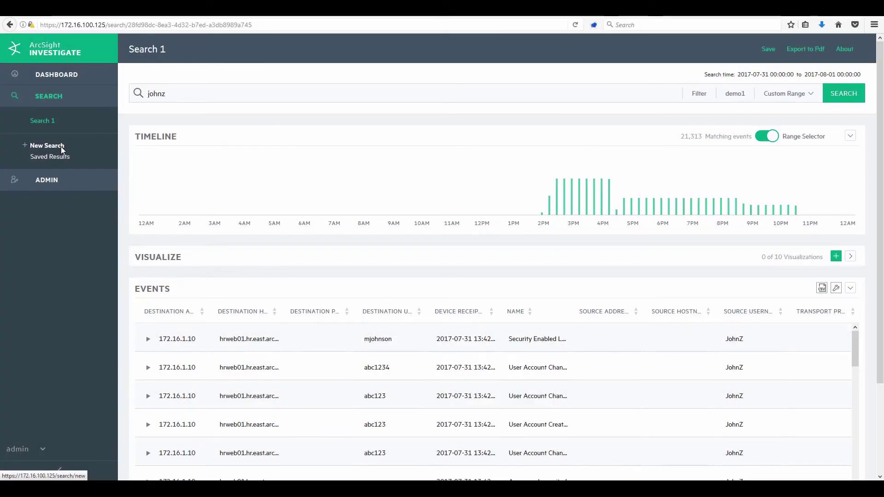
Step: Create a new search and rename it from Search 2 to 'Ticket 1234'
click(62, 150)
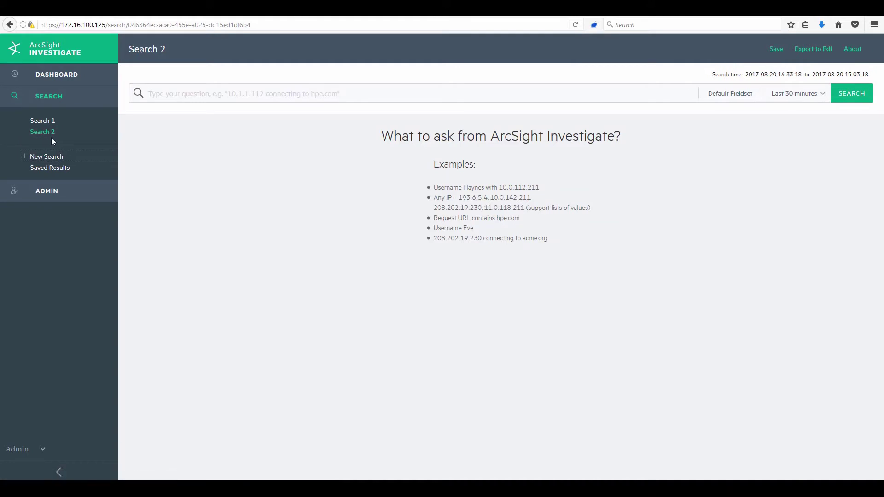
mouse_move(170, 48)
click(175, 49)
drag(174, 54, 103, 47)
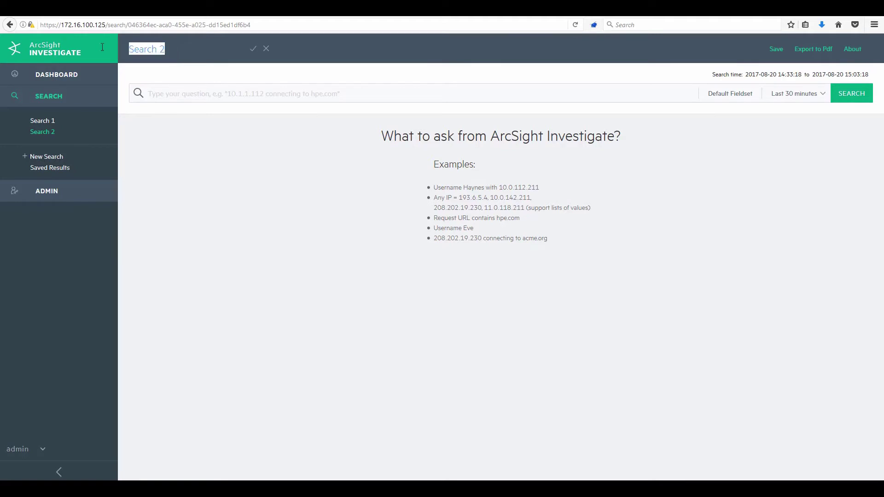
text(T)
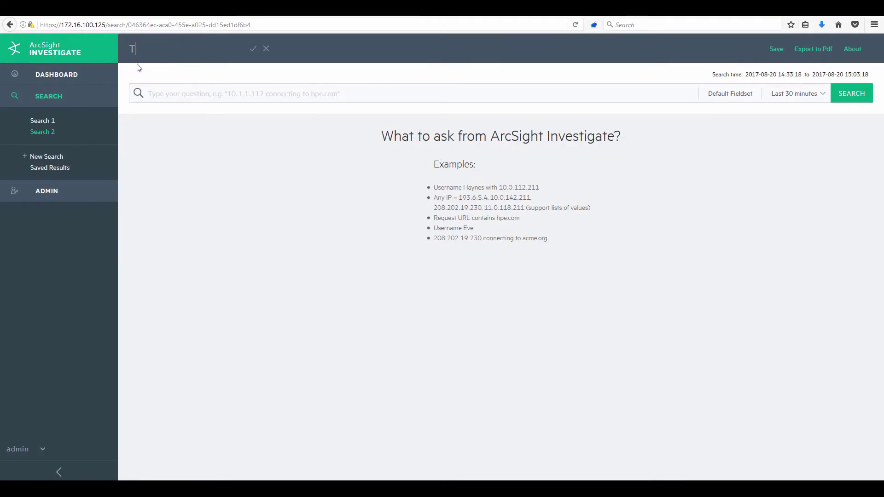
text(icket 1234)
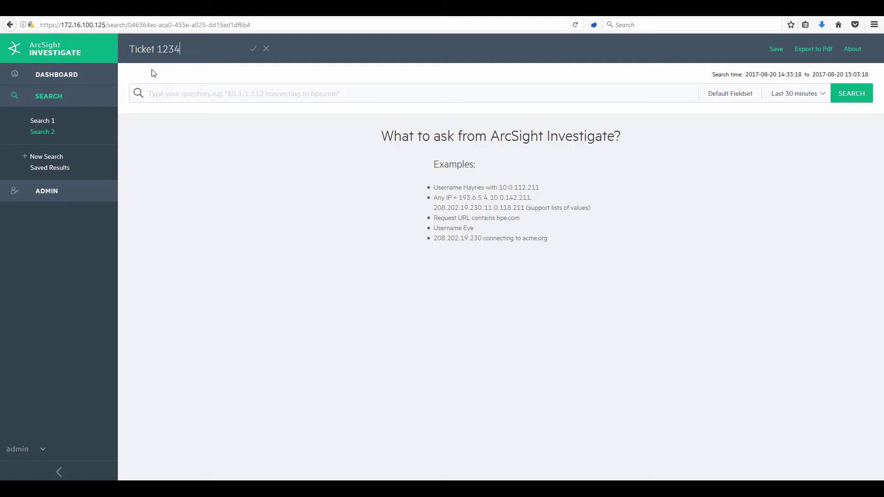
click(253, 51)
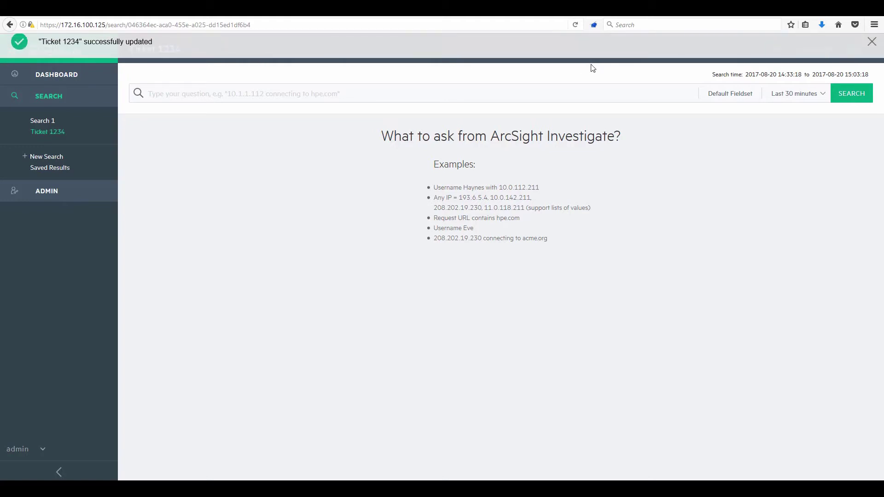
Step: Dismiss the update banner and set the Firewall fieldset with range 2017-07-31 to 2017-08-01
click(871, 50)
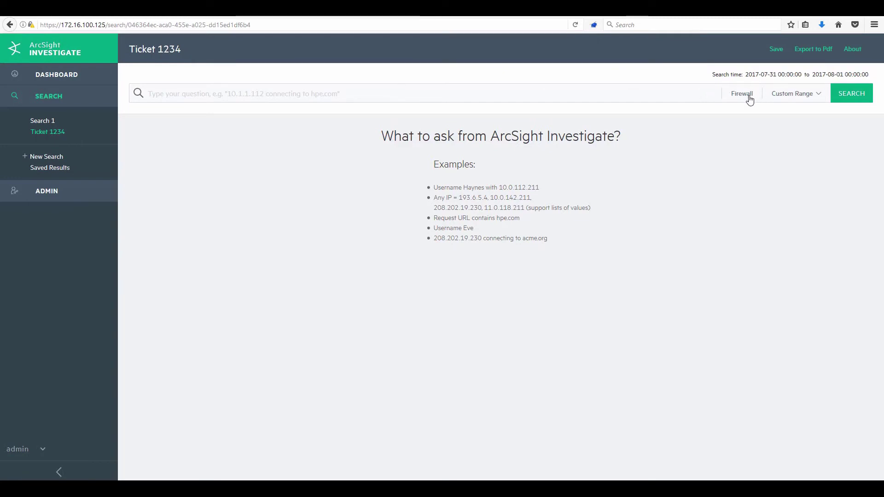
click(248, 93)
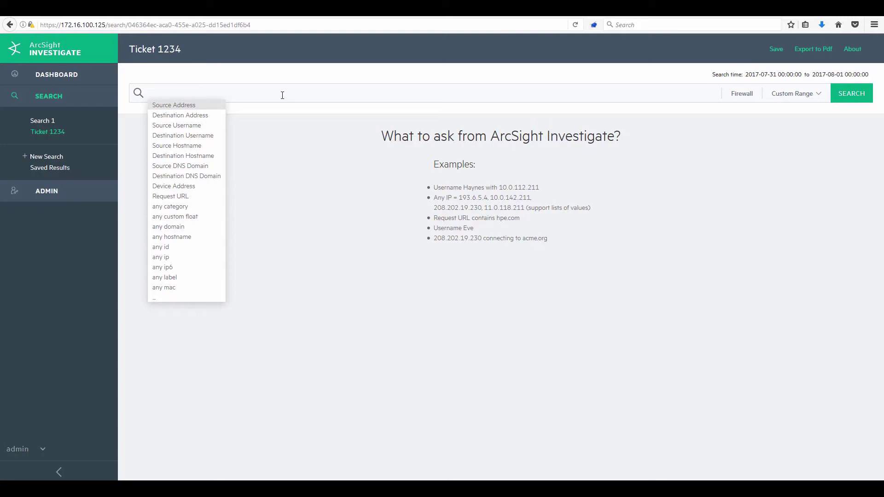
Step: Enter 10.0.111.22 and pick the 'any ip = 10.0.111.22' query suggestion
text(10)
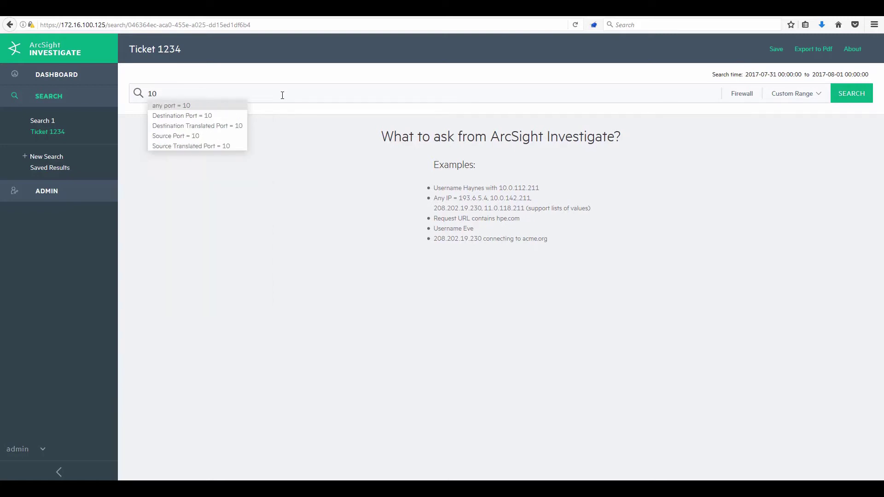
text(.0)
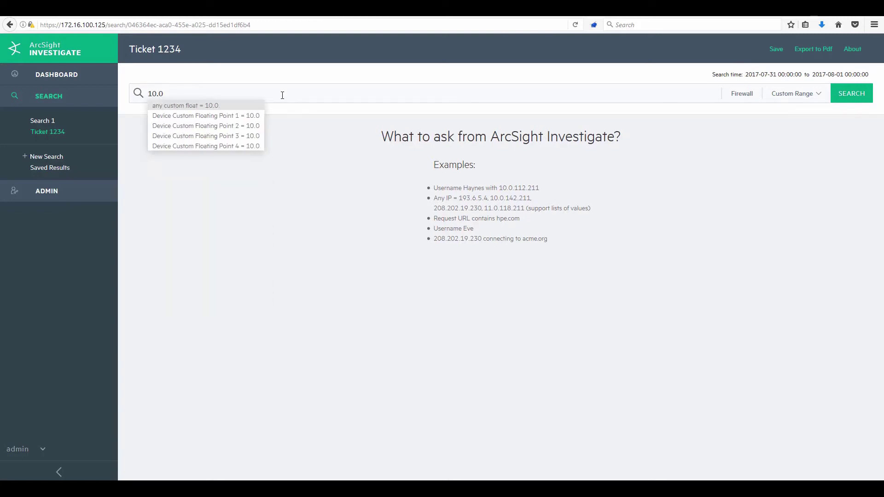
text(.)
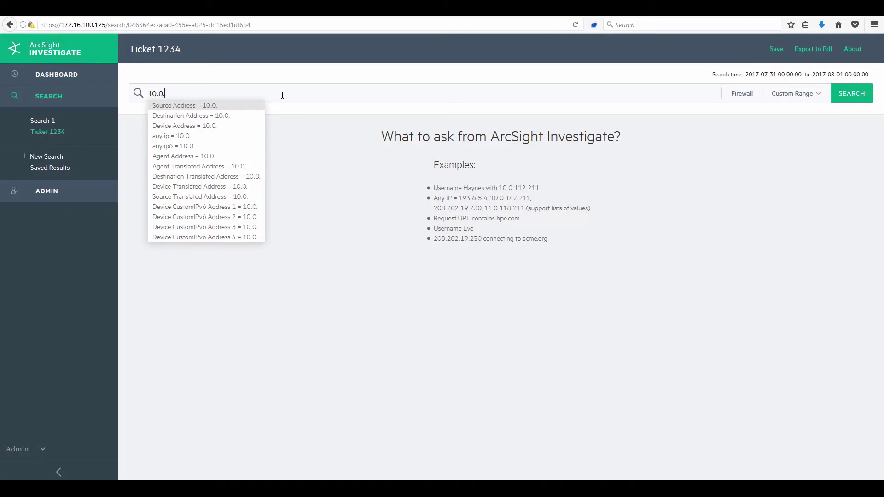
text(111.)
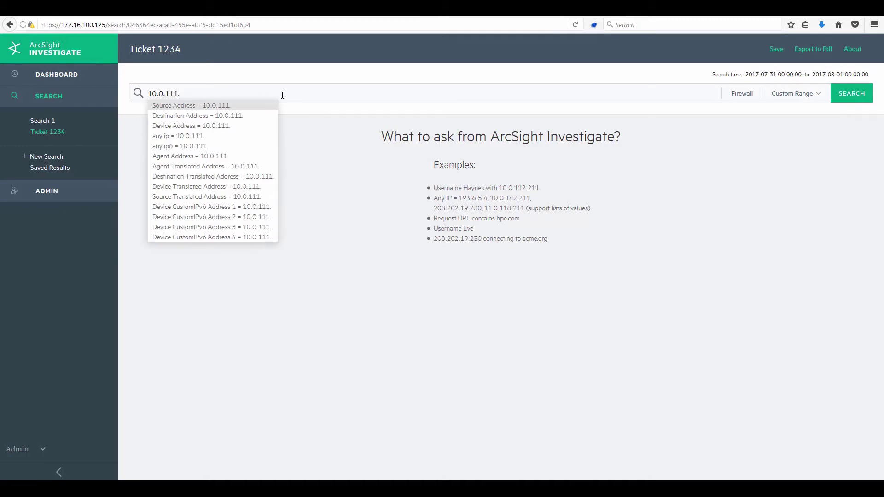
text(22)
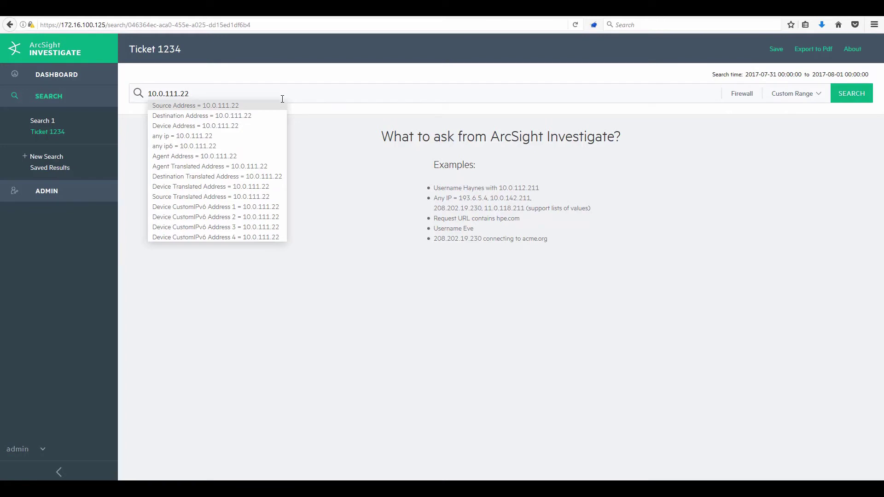
click(240, 140)
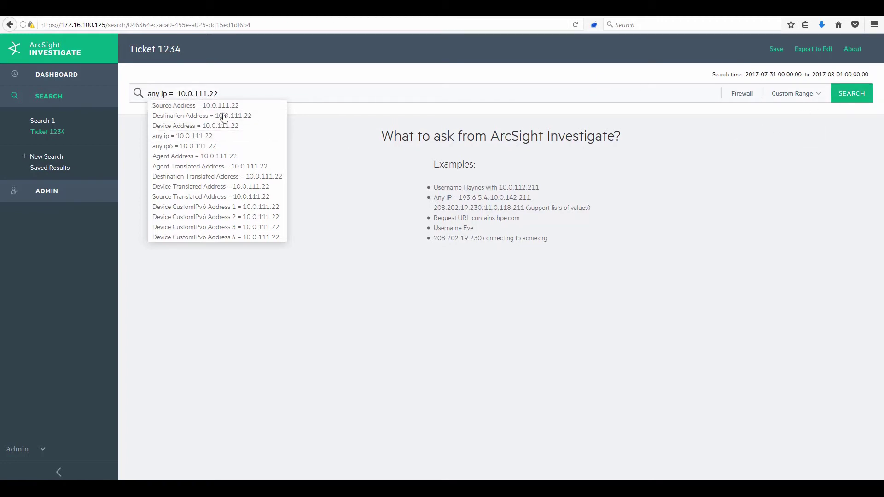
Step: Run the any ip = 10.0.111.22 search and scroll down to the events grid
click(852, 94)
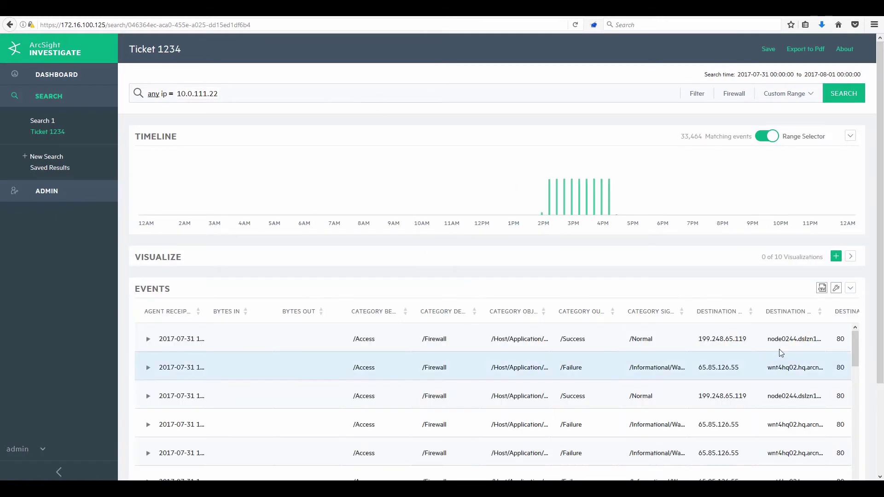
scroll(878, 275, down, 1)
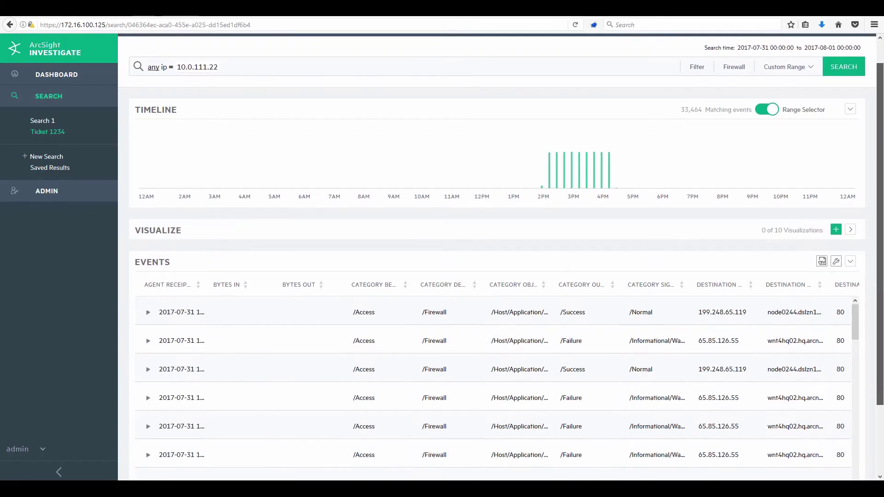
scroll(497, 248, down, 3)
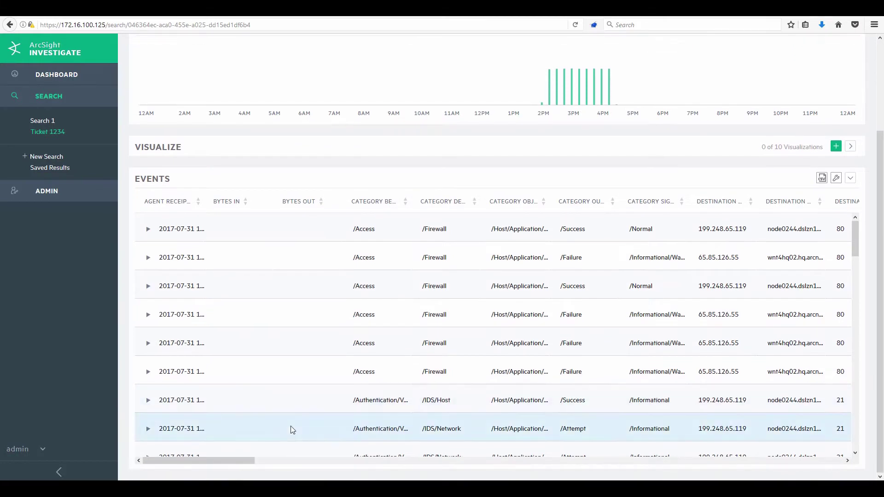
Step: Widen the Destination Translated Address column, then scroll the grid back to the left
drag(237, 462, 299, 463)
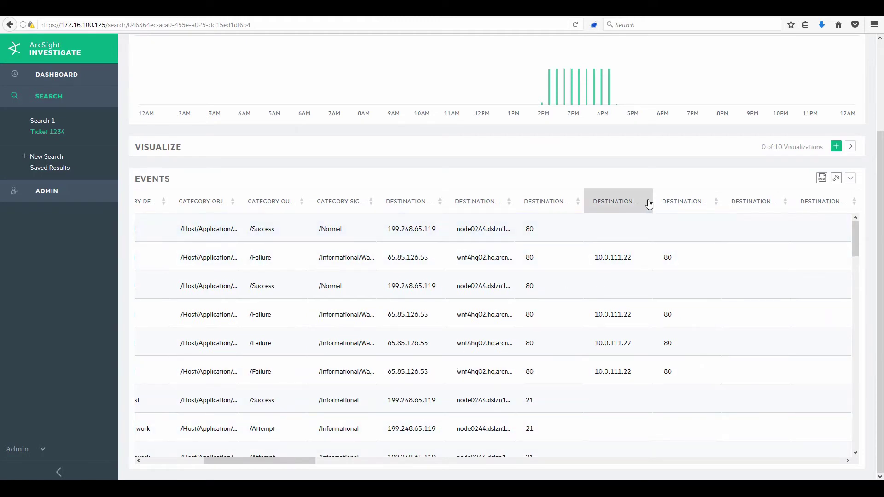
drag(652, 198, 716, 196)
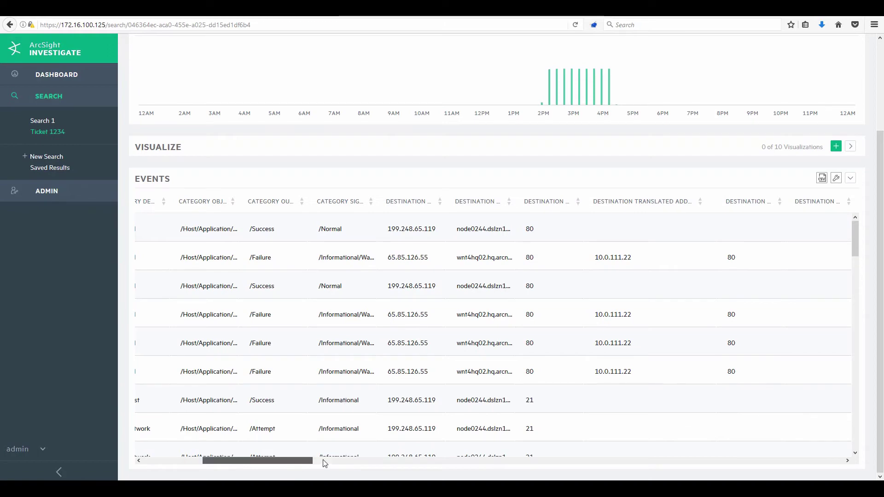
drag(325, 461, 392, 456)
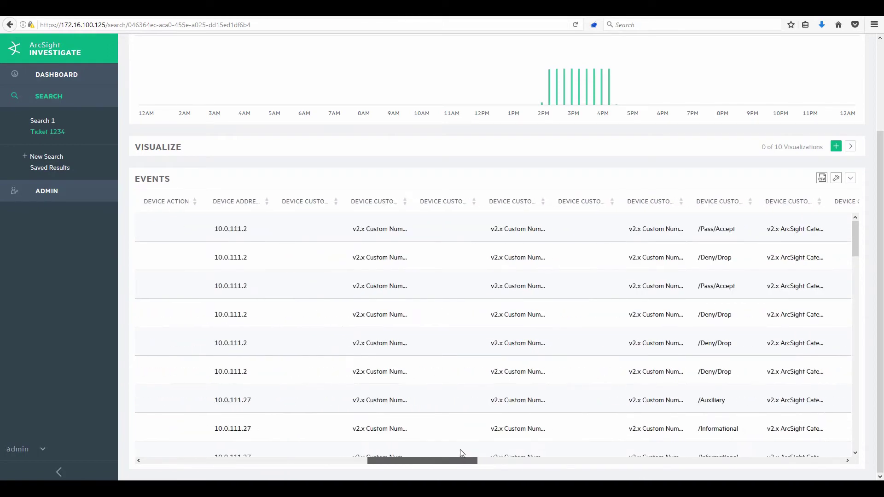
drag(460, 449, 757, 450)
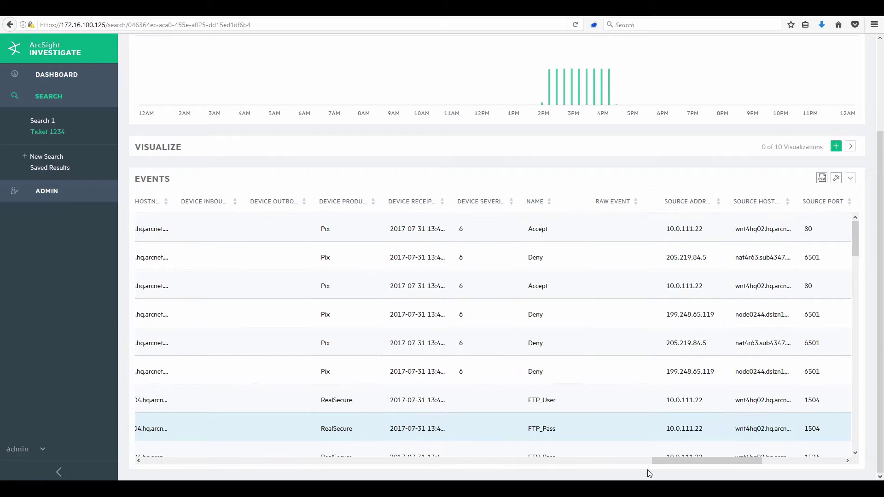
drag(663, 465, 148, 468)
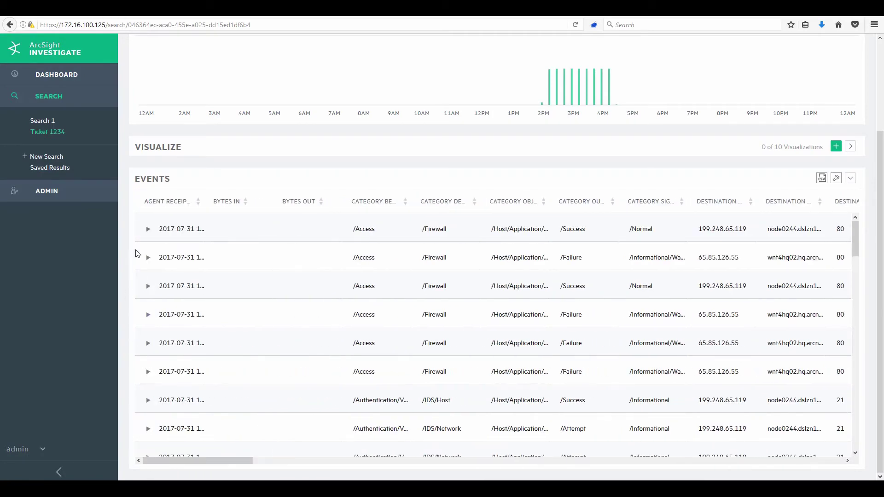
Step: Expand the first Ticket 1234 event and toggle its Source, Device and Destination detail groups
click(148, 229)
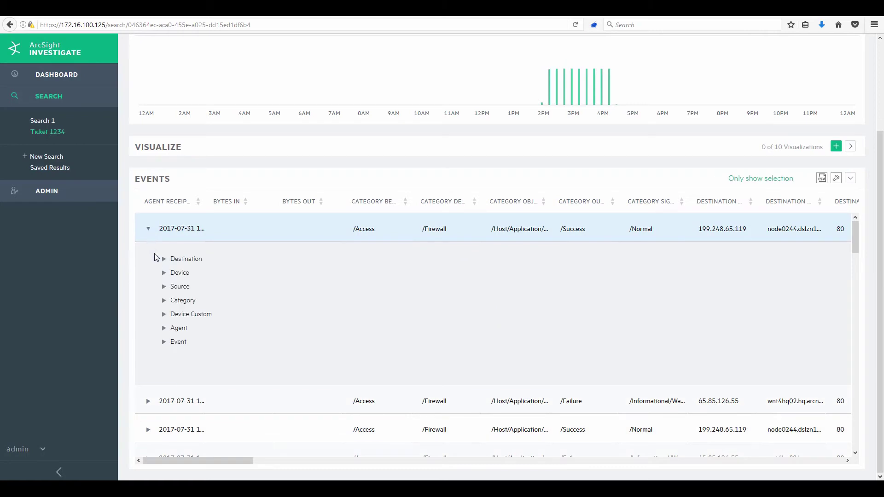
click(163, 287)
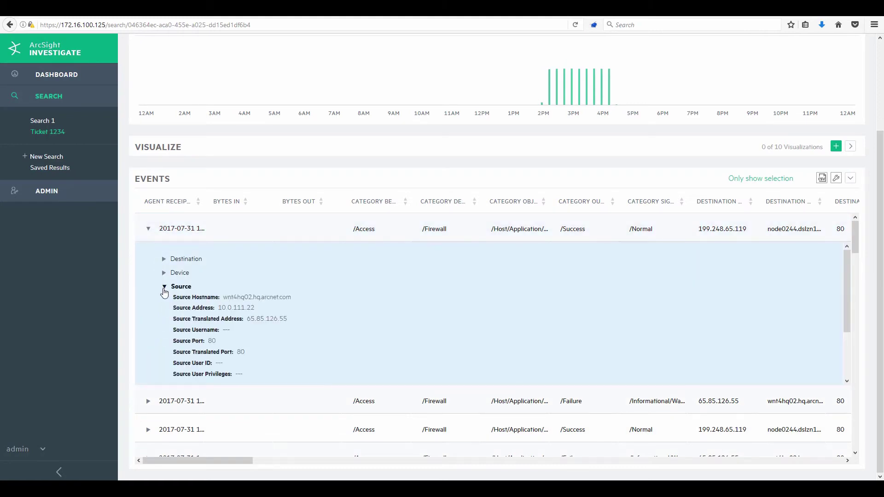
click(164, 274)
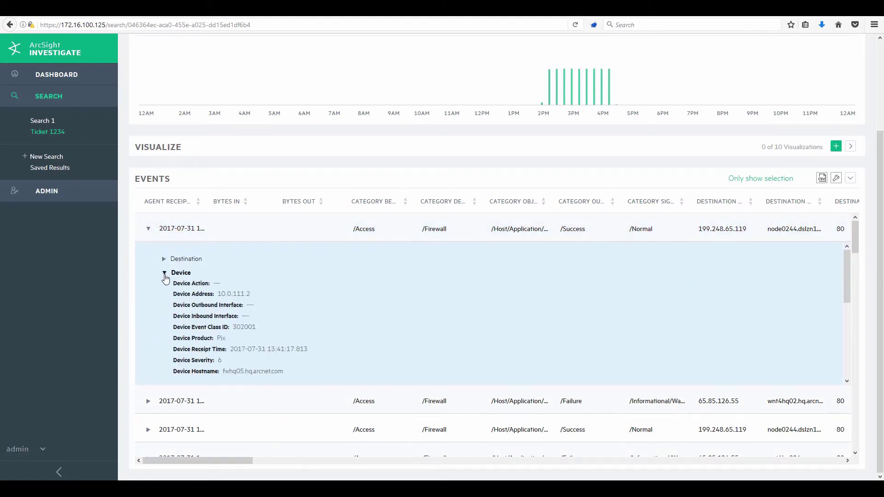
click(165, 274)
click(164, 260)
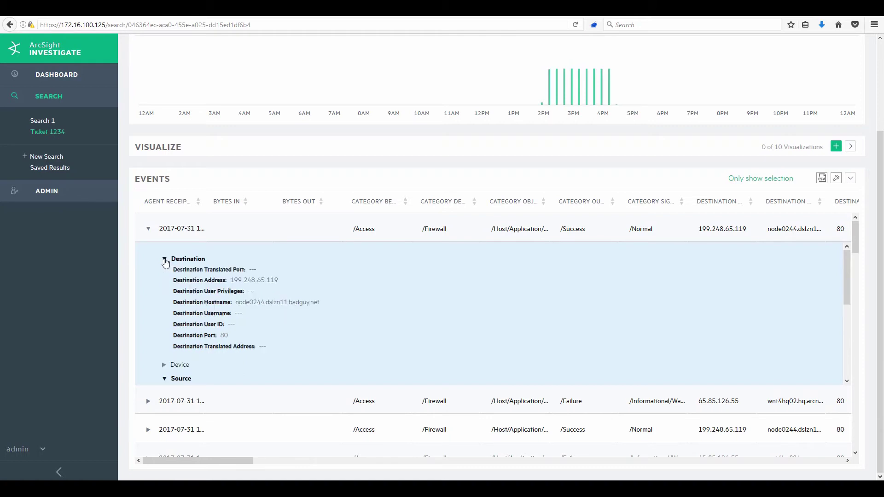
click(165, 260)
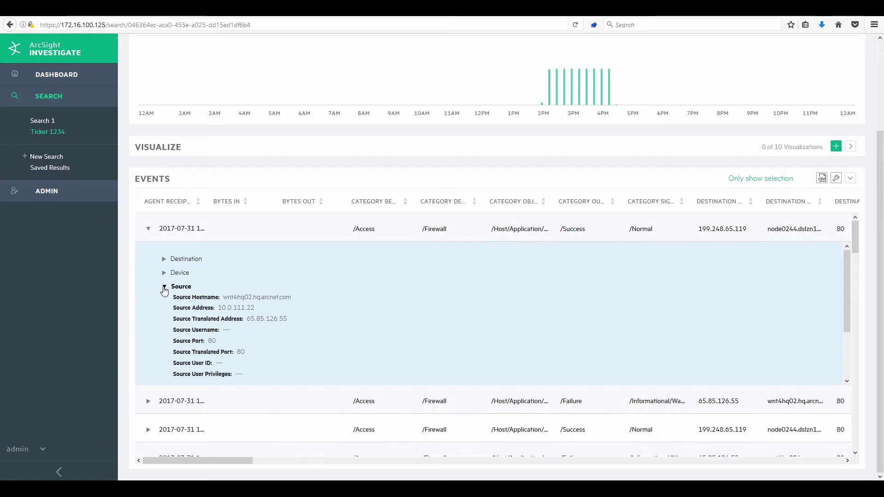
click(164, 288)
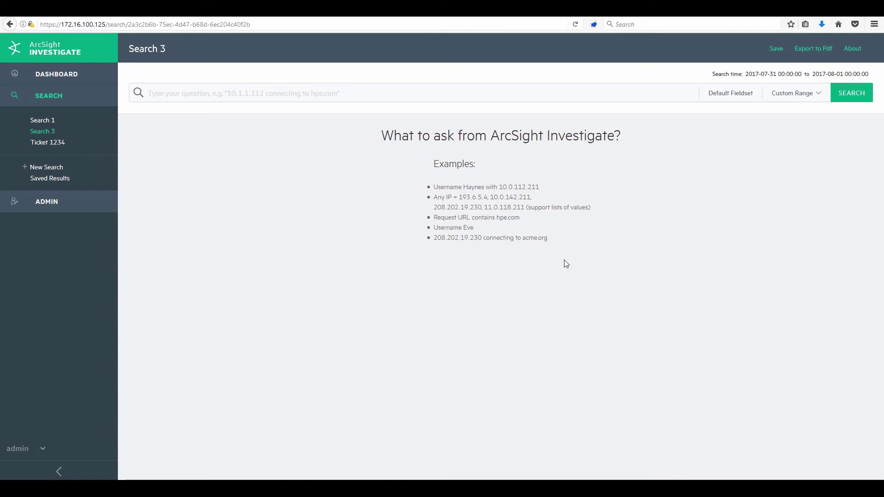
Step: Type # in the Search 3 query box to list the preset searches
click(256, 90)
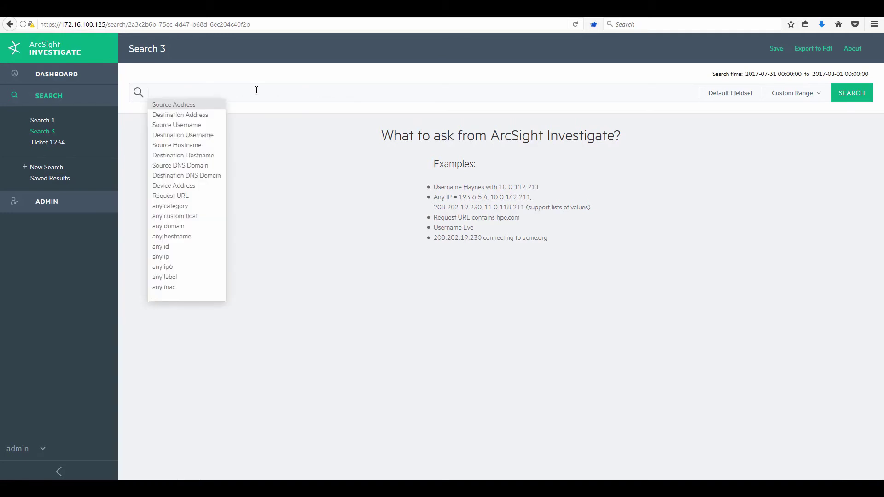
text(#)
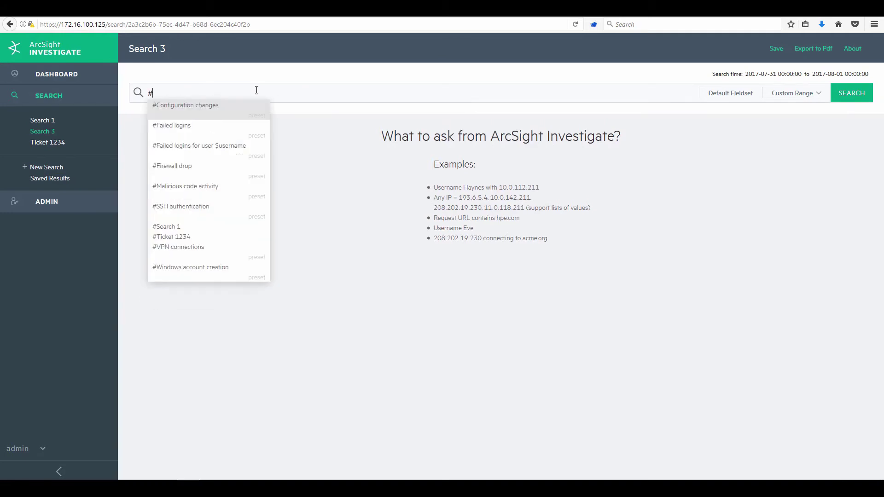
Step: Run the #Failed logins preset search, returning 726,647 events
click(221, 130)
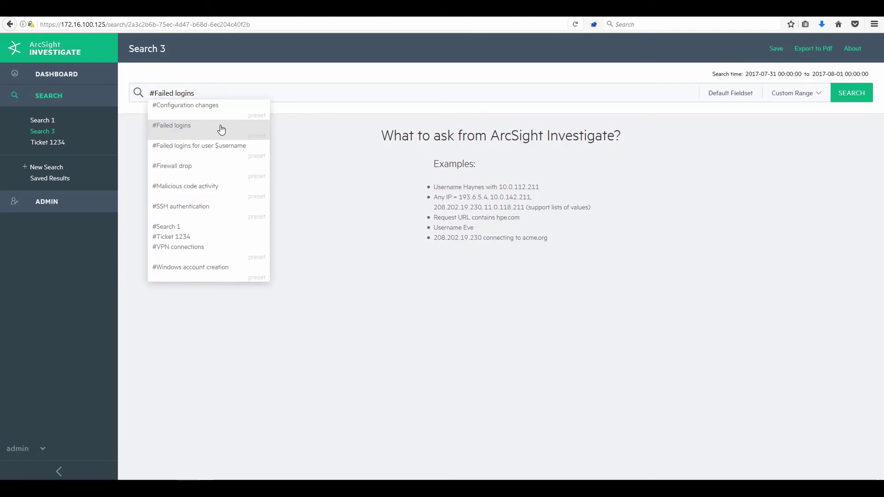
click(846, 101)
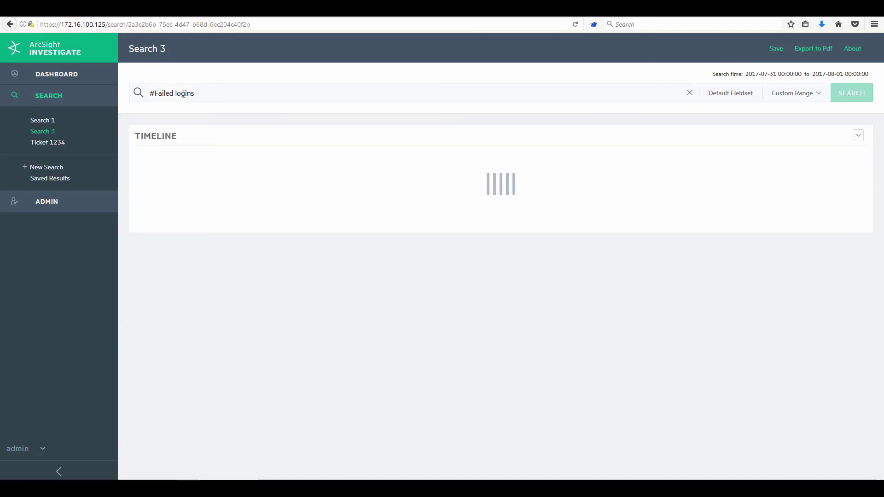
mouse_move(182, 94)
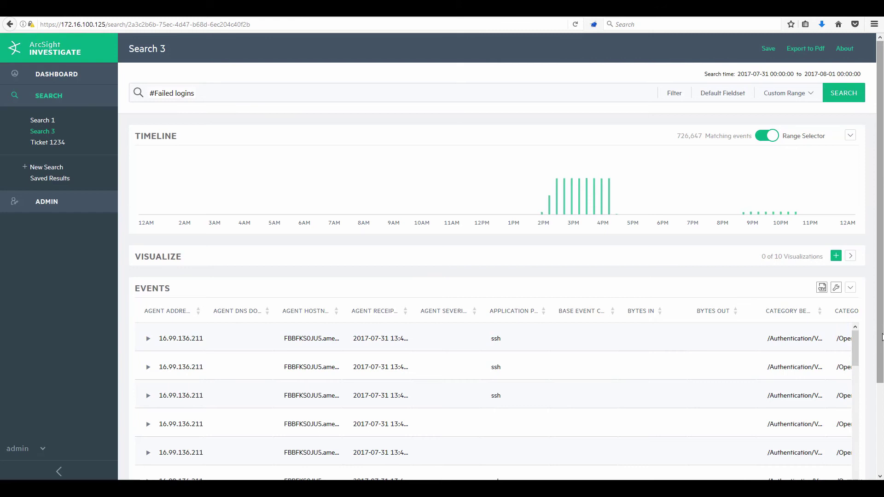
Step: Widen the Name column in the #Failed logins events grid so 'Logon Failure - Account currently disabled' messages show in full
drag(881, 338, 882, 437)
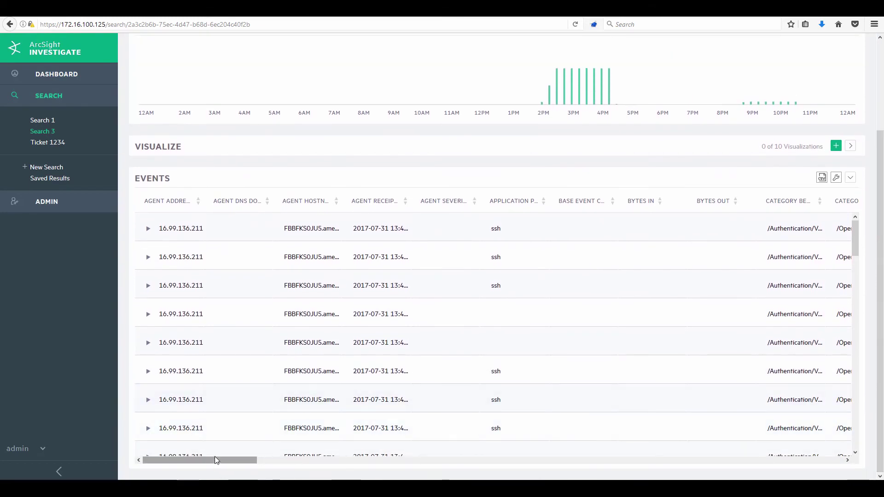
drag(214, 459, 717, 469)
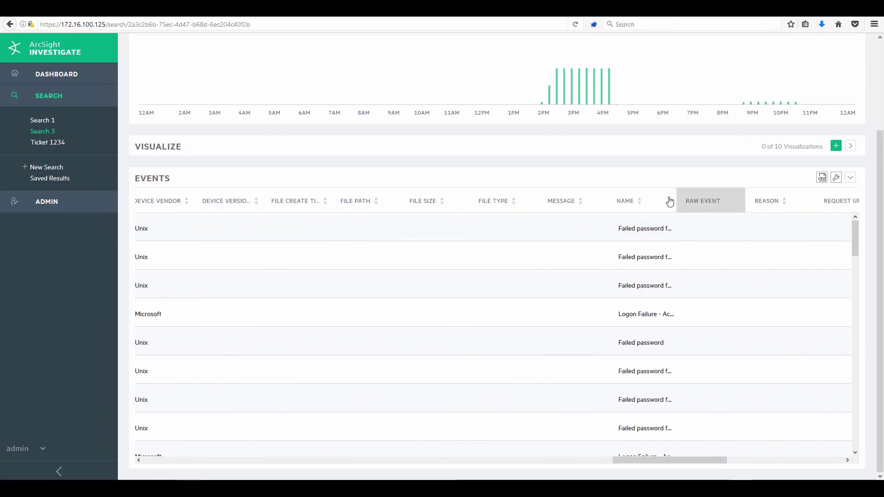
drag(674, 198, 779, 205)
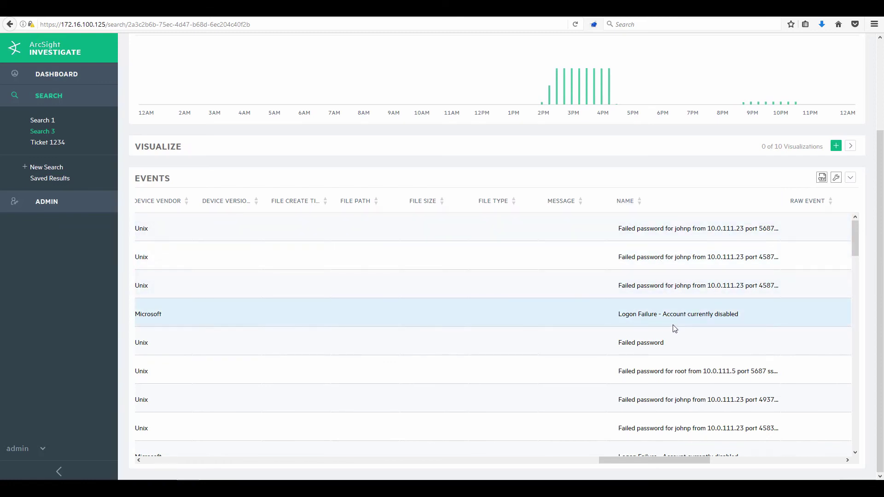
scroll(684, 337, down, 1)
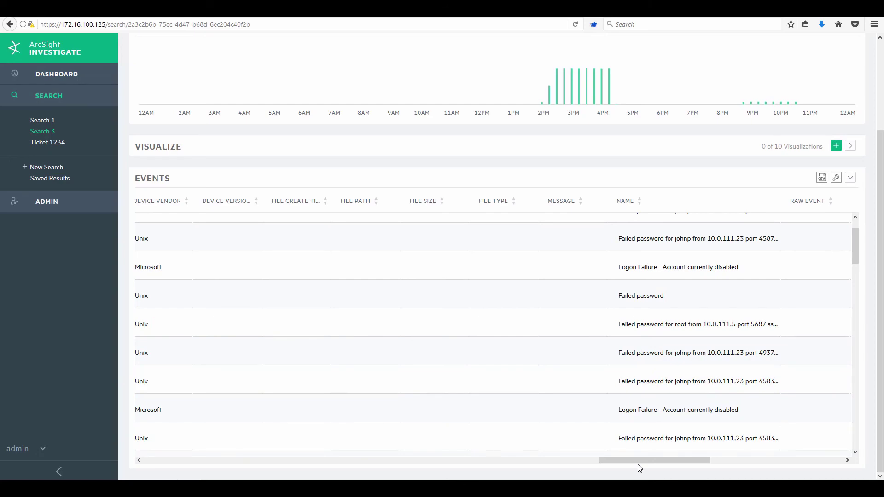
drag(639, 461, 161, 454)
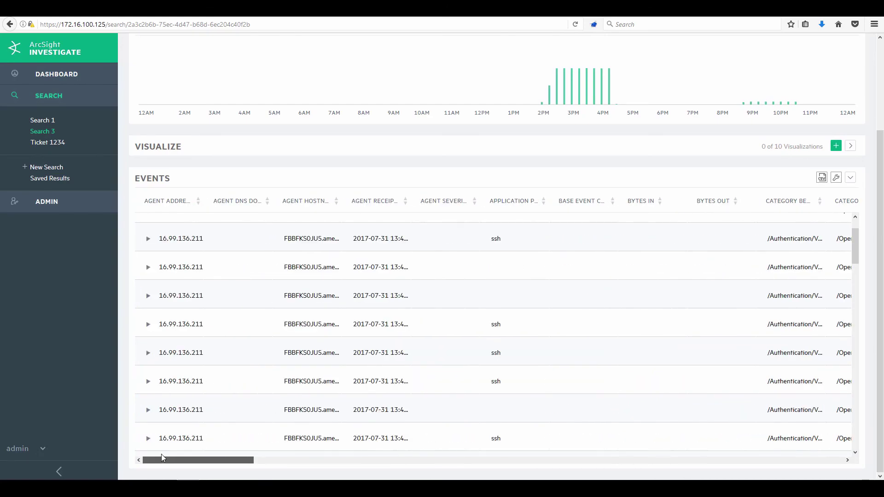
scroll(266, 187, up, 3)
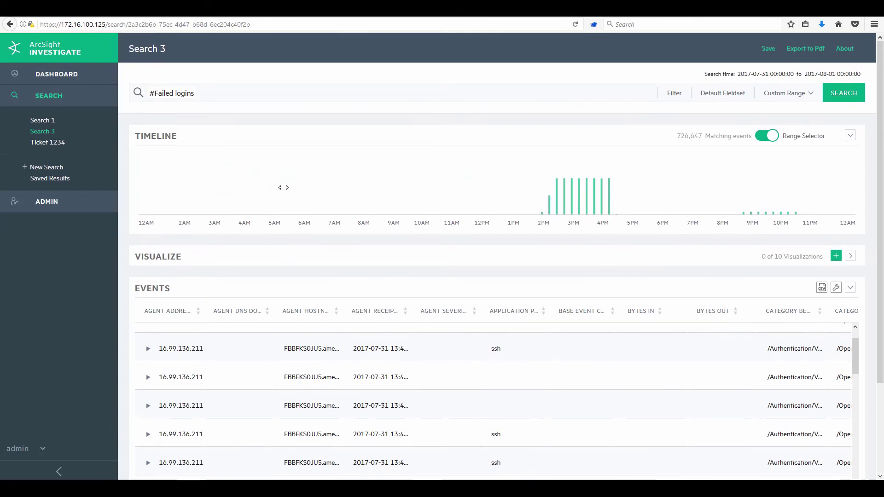
scroll(510, 438, down, 2)
scroll(526, 426, up, 2)
mouse_move(191, 90)
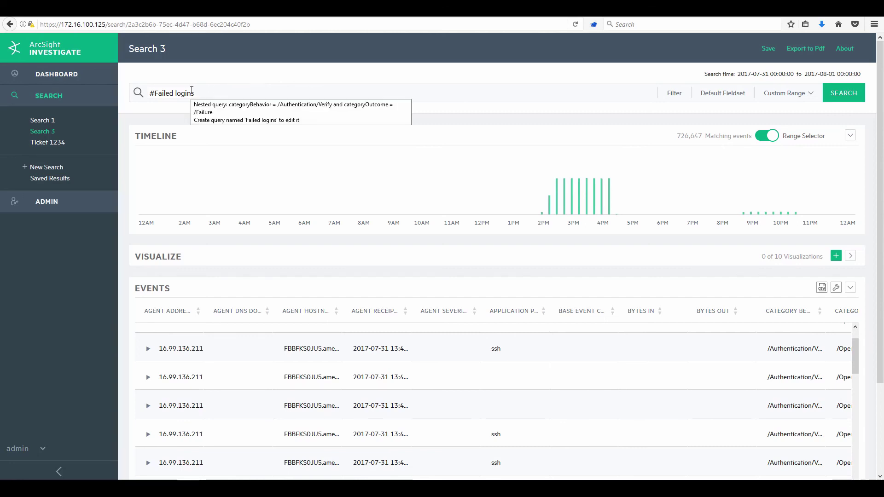